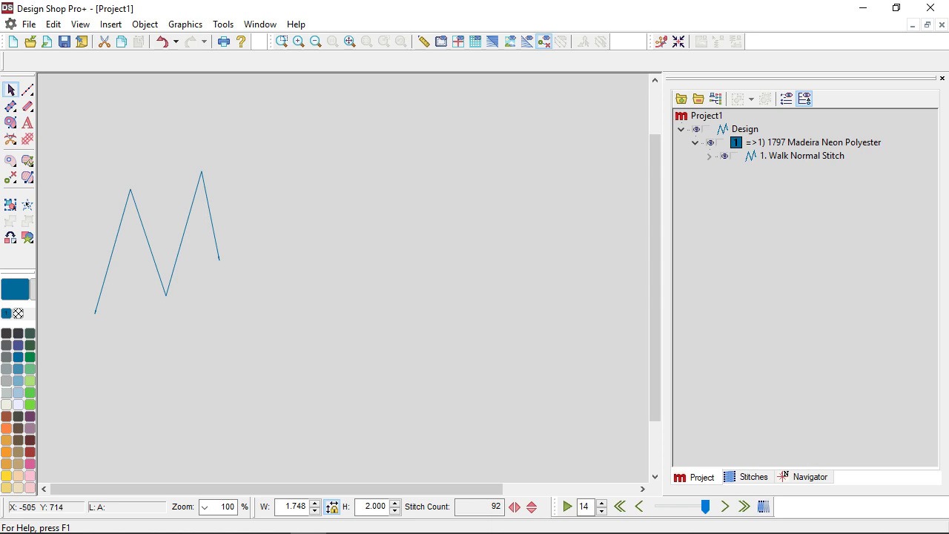
Step: Float, resize, move and re-dock the zoom and view toolbar, then float it again and close it
{"action": "left_click_drag", "start_coordinate": [274, 42], "coordinate": [228, 184]}
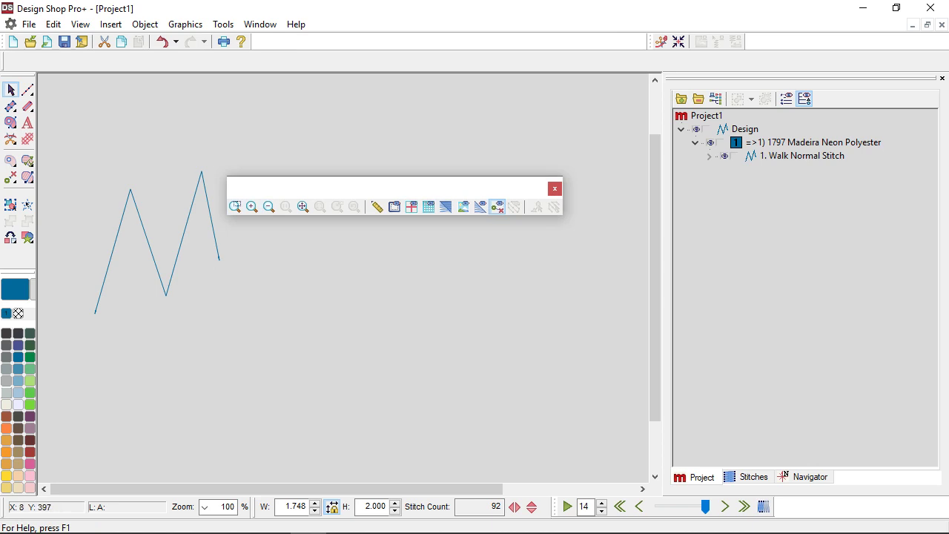
{"action": "mouse_move", "coordinate": [562, 209]}
{"action": "left_mouse_down"}
{"action": "mouse_move", "coordinate": [375, 225]}
{"action": "mouse_move", "coordinate": [364, 215]}
{"action": "mouse_move", "coordinate": [727, 176]}
{"action": "left_mouse_up"}
{"action": "mouse_move", "coordinate": [438, 195]}
{"action": "left_mouse_down"}
{"action": "mouse_move", "coordinate": [279, 322]}
{"action": "mouse_move", "coordinate": [412, 328]}
{"action": "mouse_move", "coordinate": [21, 327]}
{"action": "left_mouse_up"}
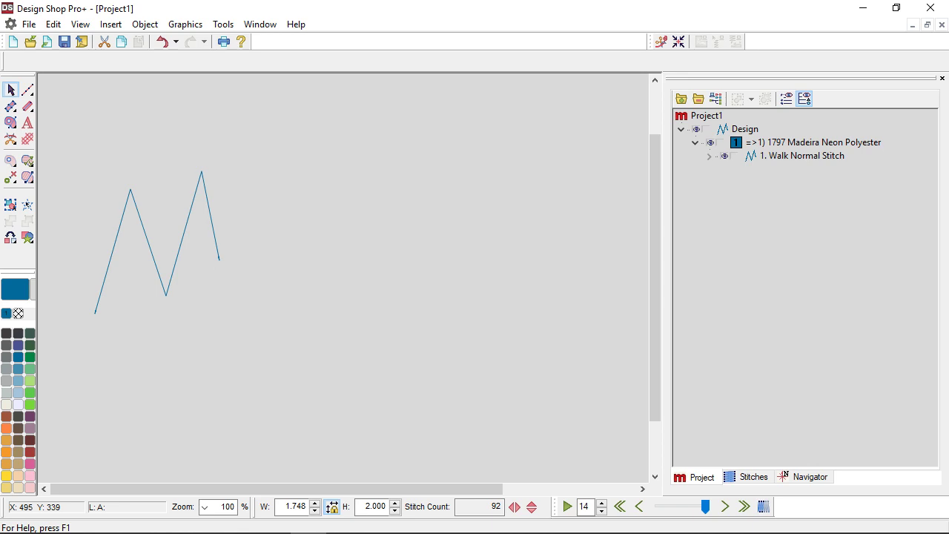
{"action": "left_click_drag", "start_coordinate": [92, 341], "coordinate": [403, 172]}
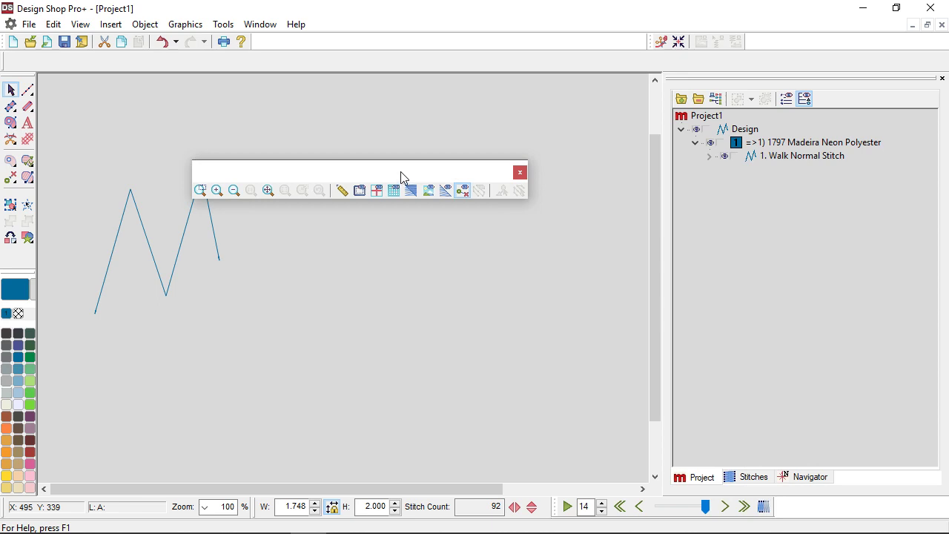
{"action": "double_click", "coordinate": [391, 173]}
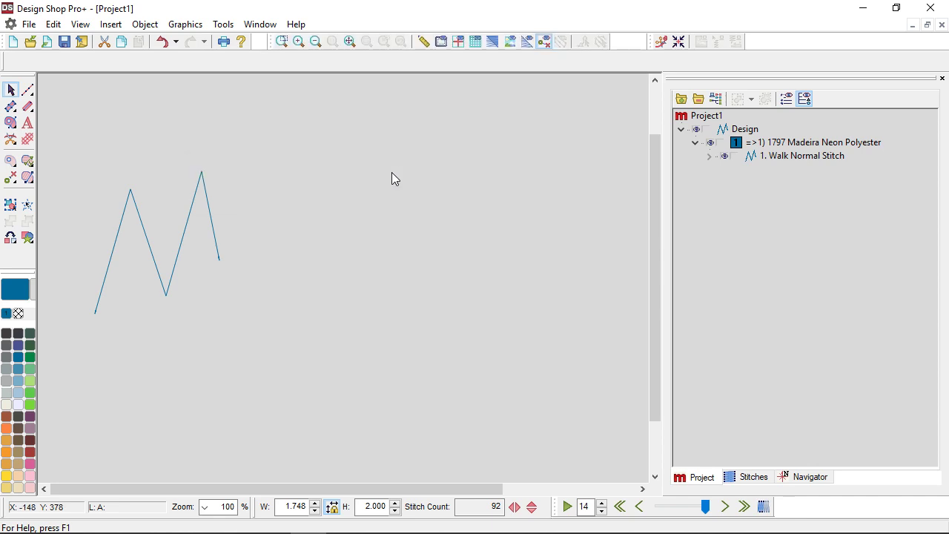
{"action": "left_click_drag", "start_coordinate": [273, 42], "coordinate": [269, 177]}
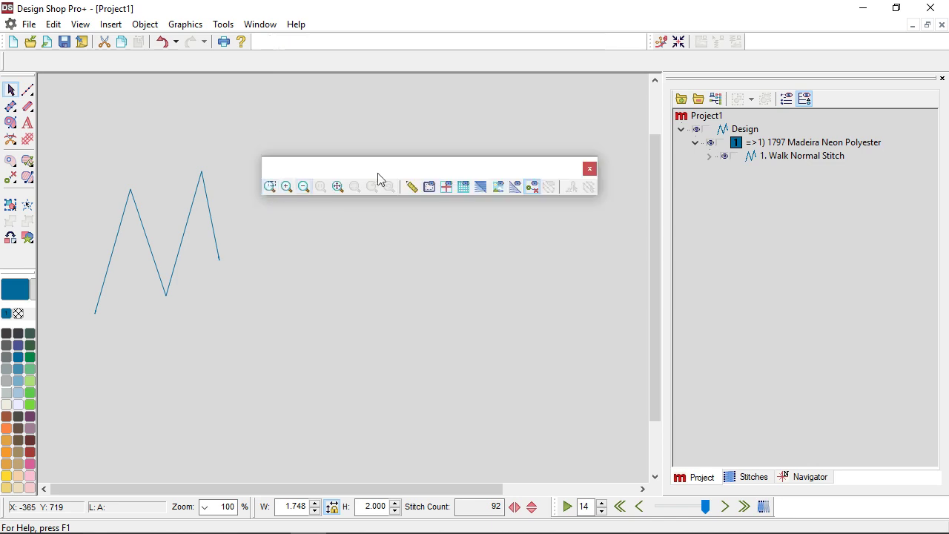
{"action": "left_click", "coordinate": [590, 171]}
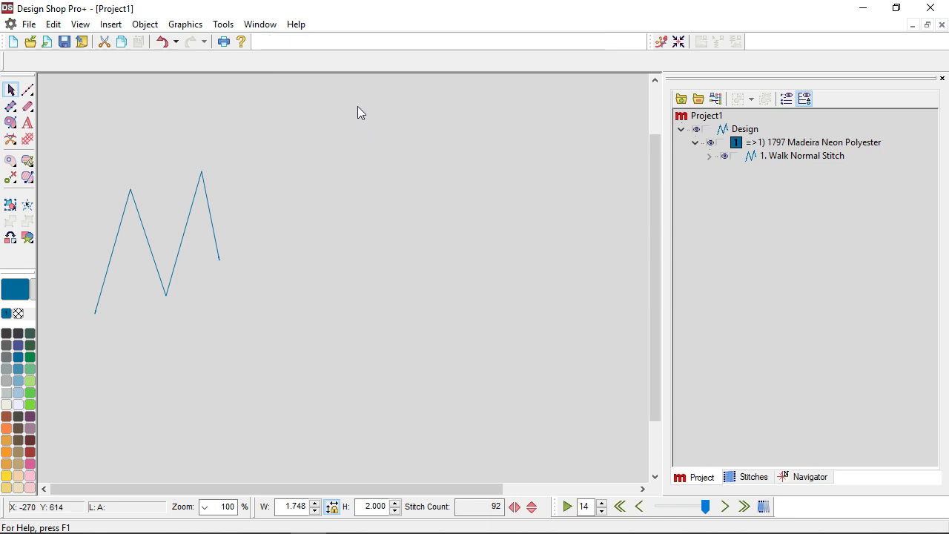
Step: Turn the View Bar back on from the toolbar list and dock it beside the other toolbars
{"action": "right_click", "coordinate": [336, 44]}
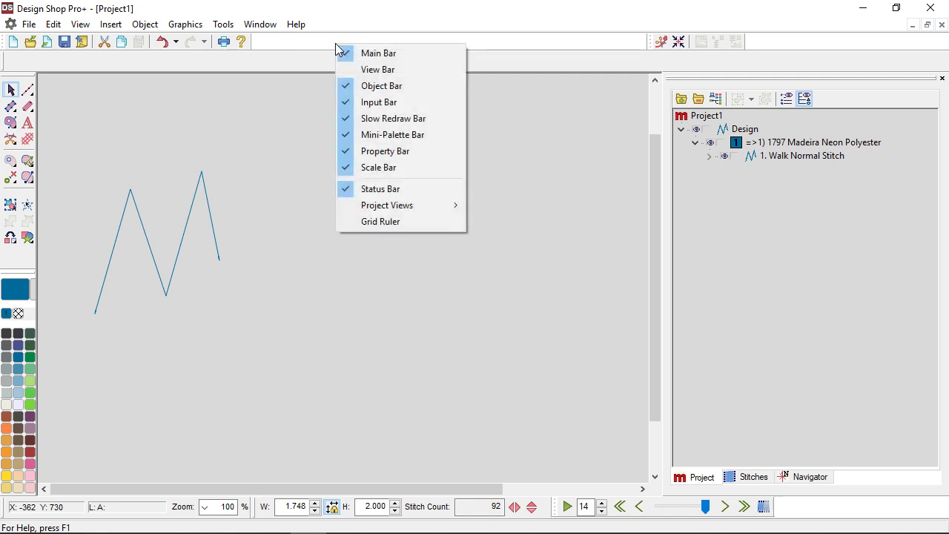
{"action": "left_click", "coordinate": [404, 73]}
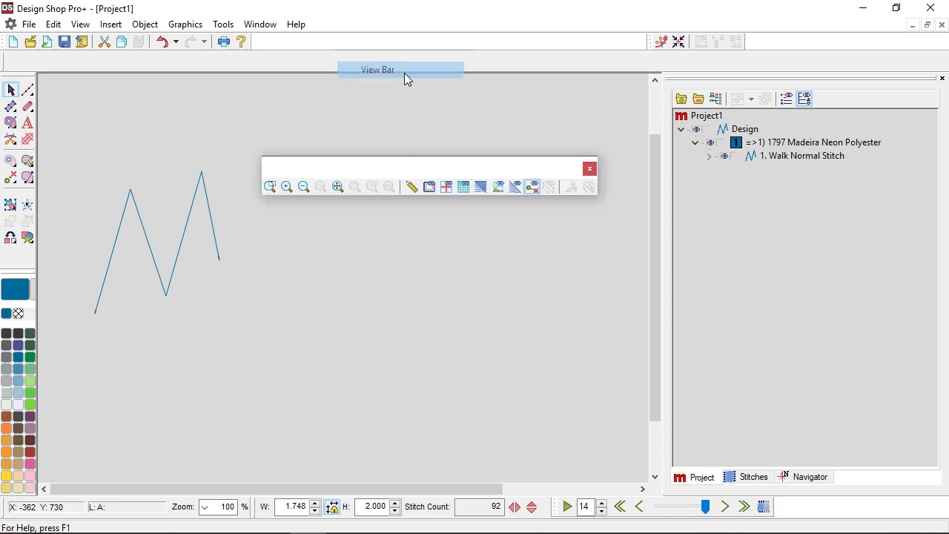
{"action": "double_click", "coordinate": [364, 169]}
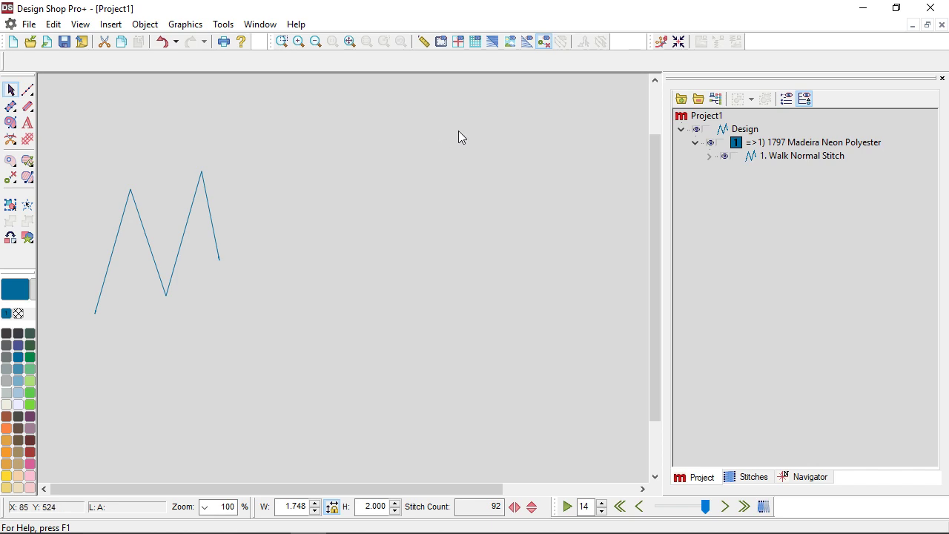
{"action": "right_click", "coordinate": [601, 39]}
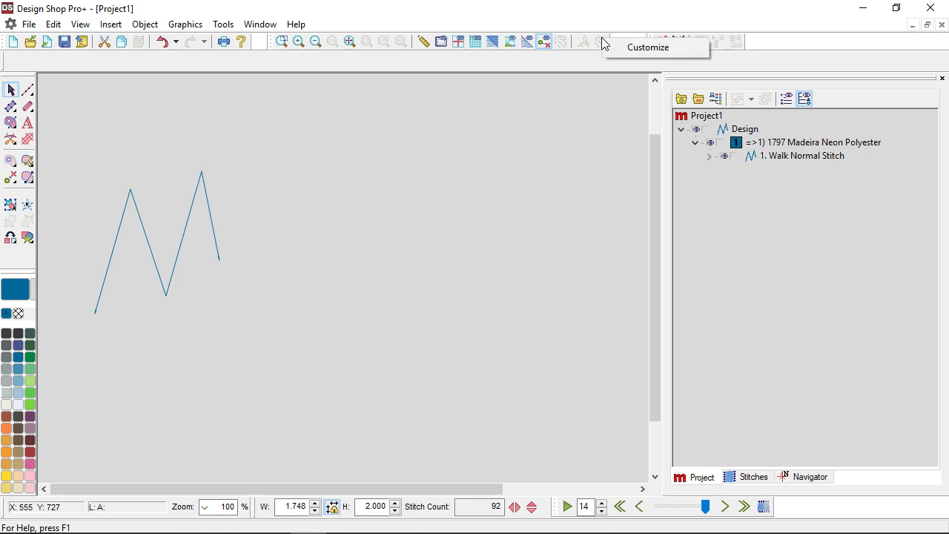
{"action": "left_click", "coordinate": [625, 37]}
{"action": "right_click", "coordinate": [627, 43]}
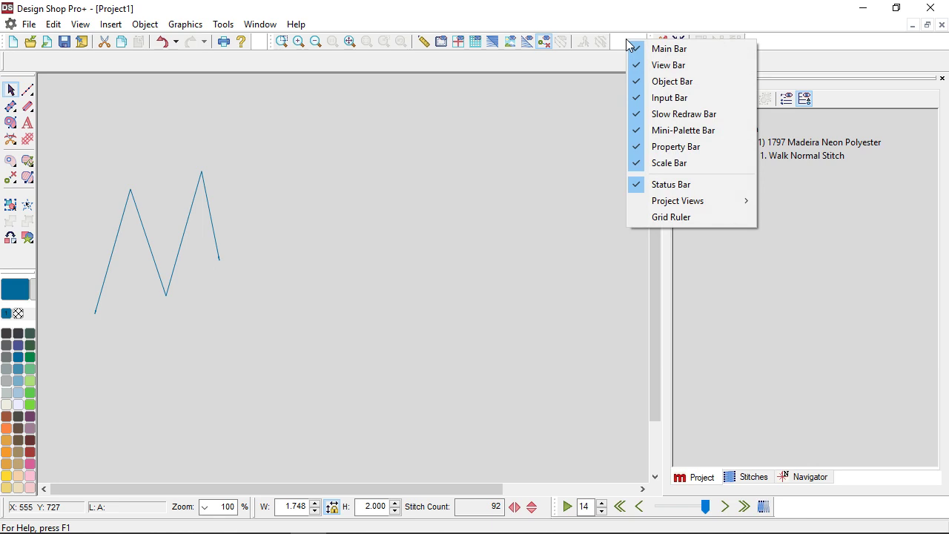
{"action": "left_click", "coordinate": [532, 115]}
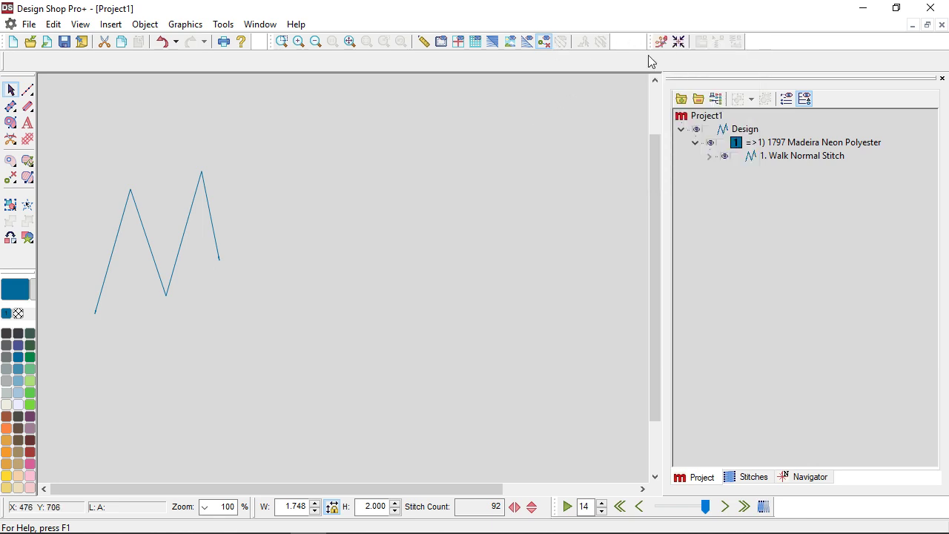
{"action": "left_click", "coordinate": [82, 26]}
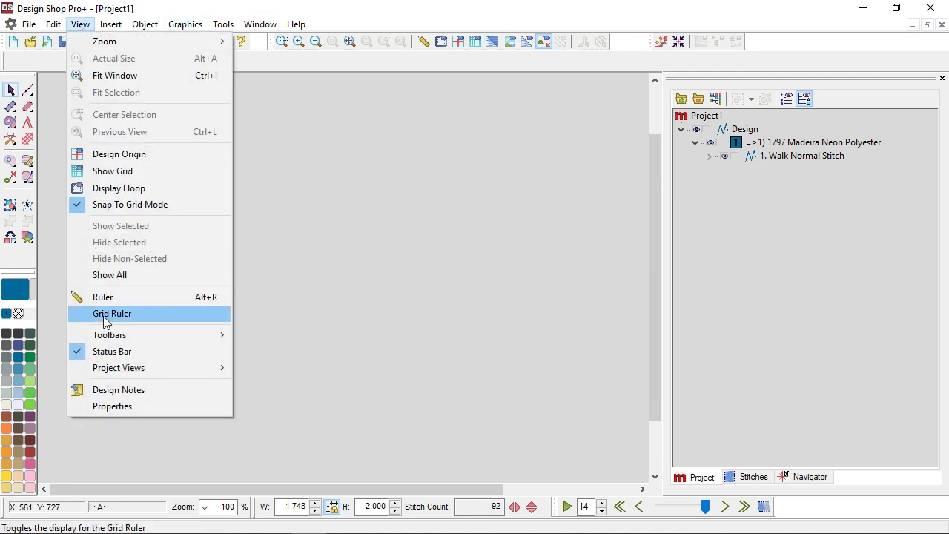
{"action": "mouse_move", "coordinate": [109, 340]}
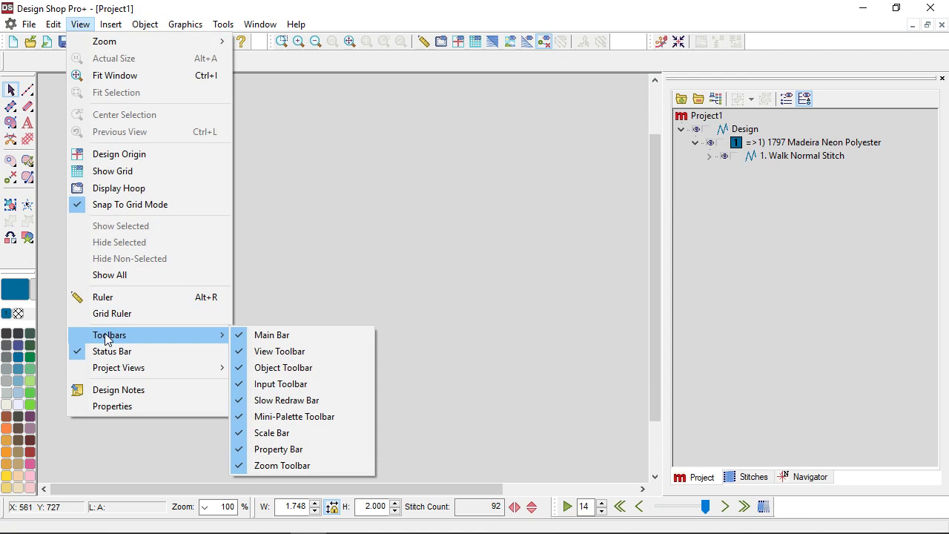
{"action": "left_click", "coordinate": [563, 151]}
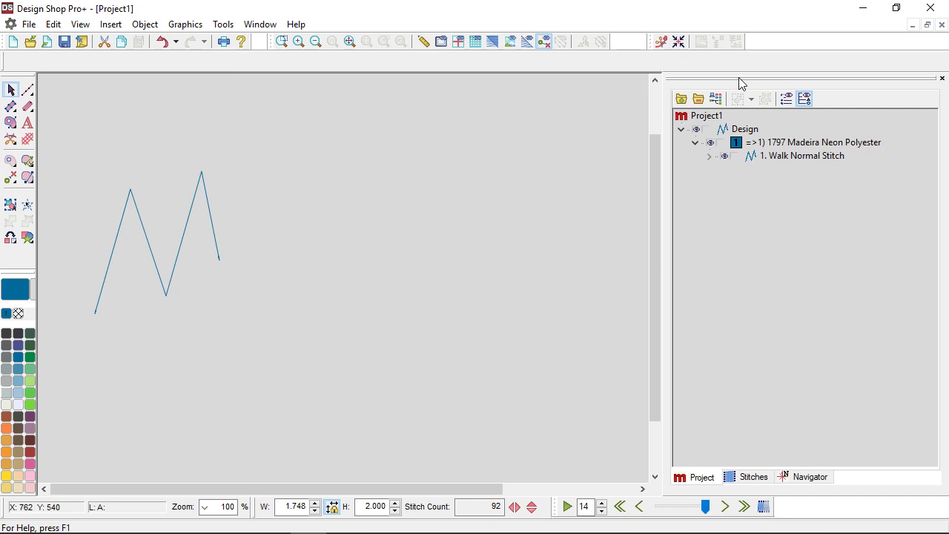
Step: Float the Project panel, re-dock it, then close it
{"action": "left_click_drag", "start_coordinate": [787, 85], "coordinate": [344, 180]}
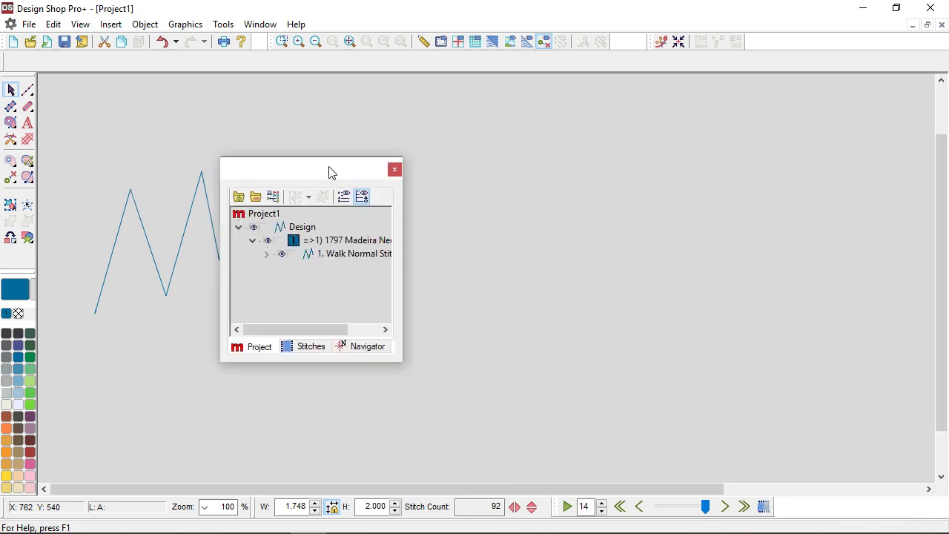
{"action": "double_click", "coordinate": [331, 172]}
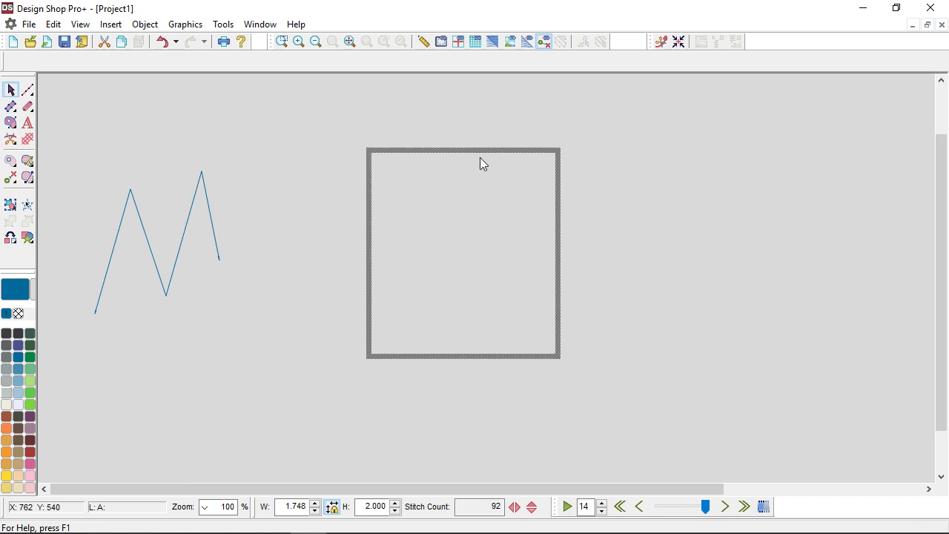
{"action": "left_click", "coordinate": [534, 156]}
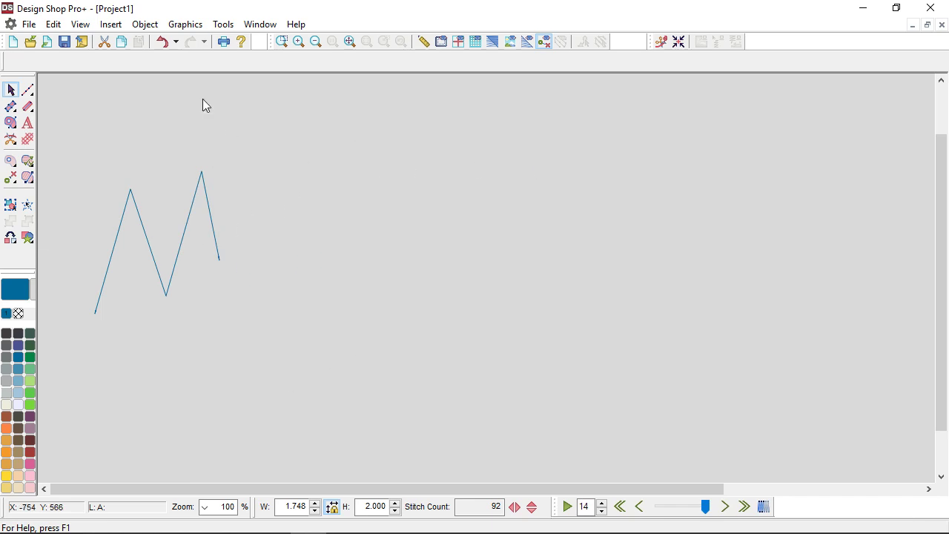
Step: Reopen Project View 1 from View > Project Views and dock it on the right side
{"action": "right_click", "coordinate": [821, 38]}
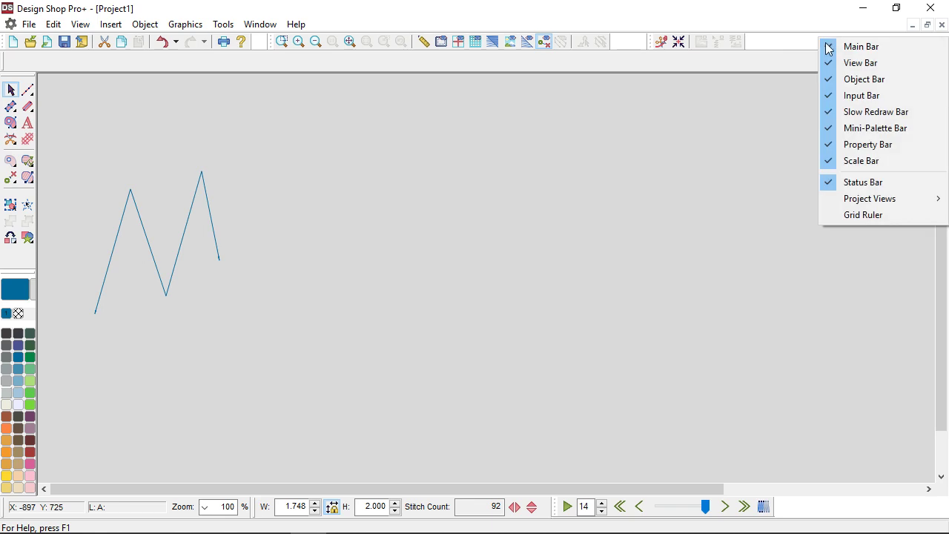
{"action": "mouse_move", "coordinate": [852, 199]}
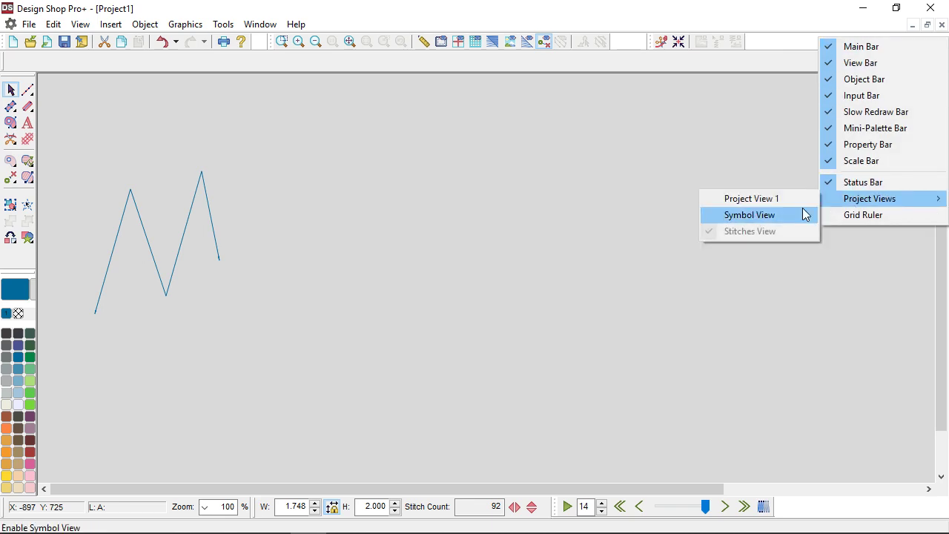
{"action": "left_click", "coordinate": [79, 24]}
{"action": "mouse_move", "coordinate": [142, 372]}
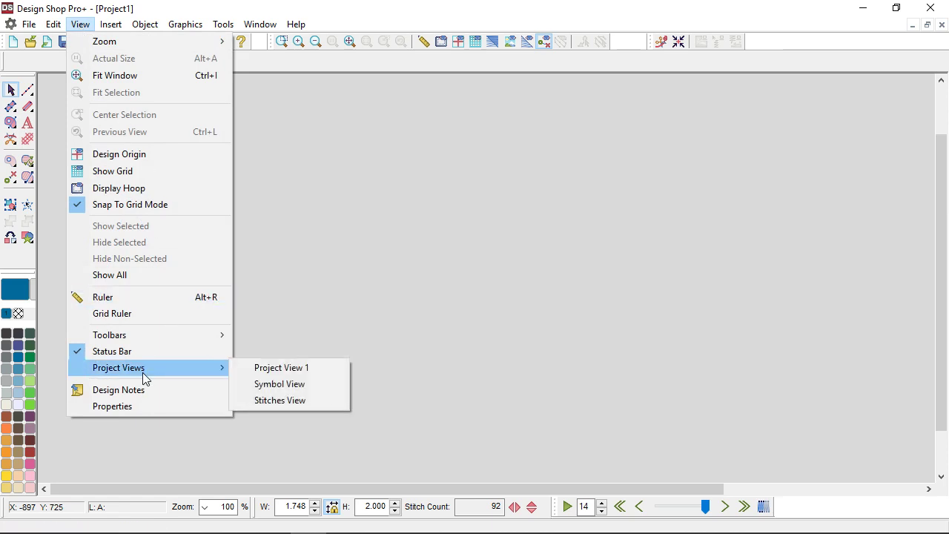
{"action": "left_click", "coordinate": [269, 367]}
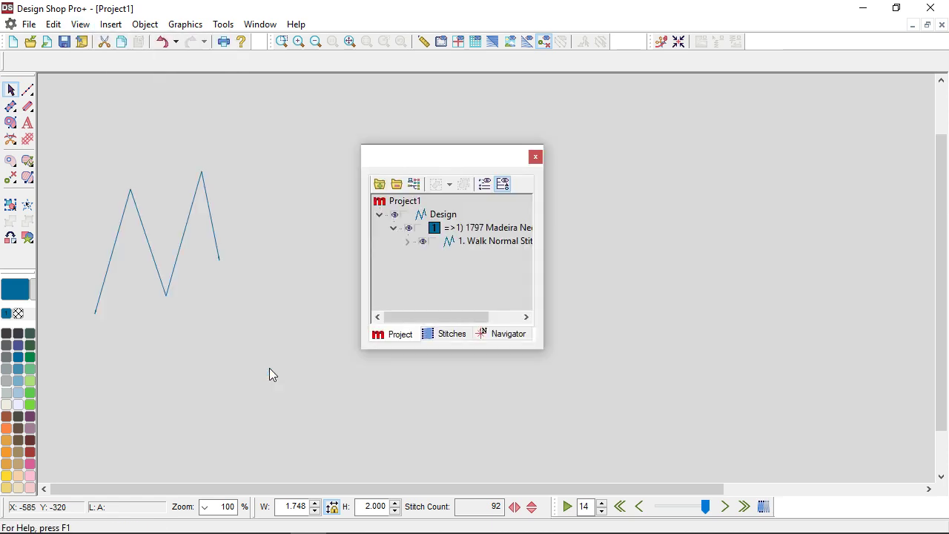
{"action": "double_click", "coordinate": [438, 161]}
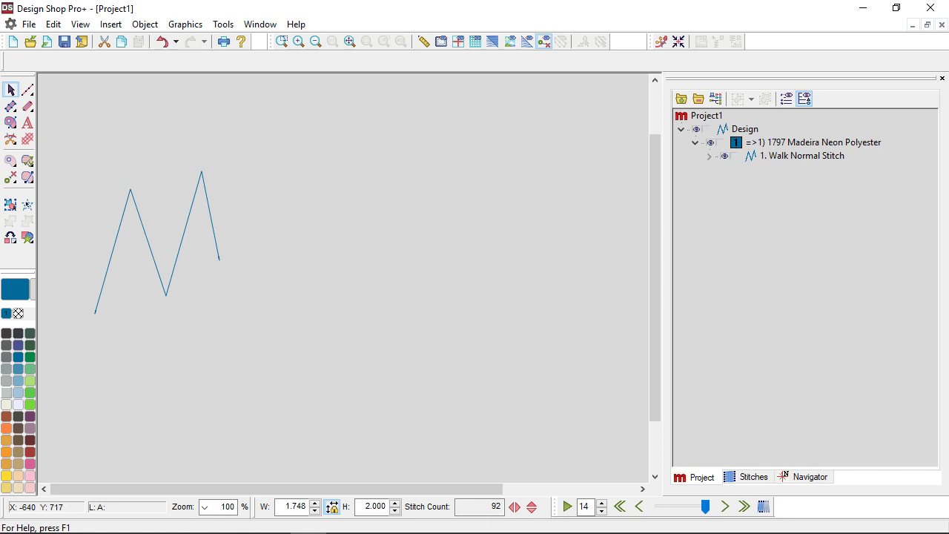
{"action": "left_click", "coordinate": [222, 25]}
{"action": "left_click", "coordinate": [245, 41]}
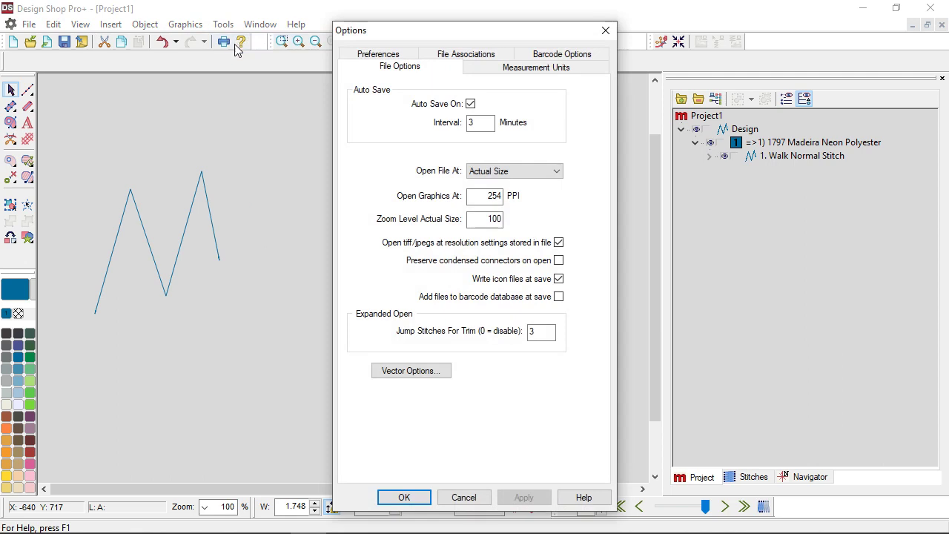
{"action": "left_click", "coordinate": [370, 57]}
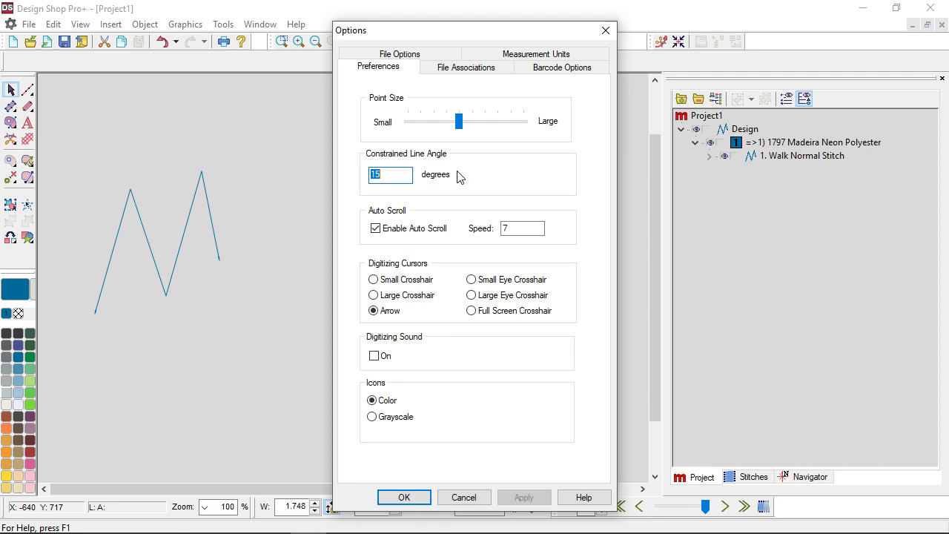
{"action": "left_click", "coordinate": [477, 498]}
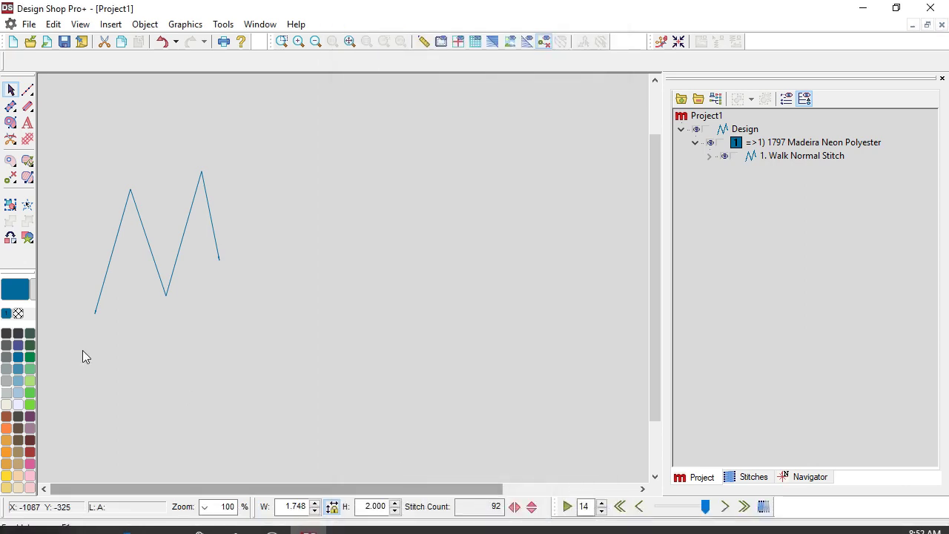
Step: Select the zigzag and apply the Large Point Size in Options > Preferences
{"action": "left_click", "coordinate": [164, 288]}
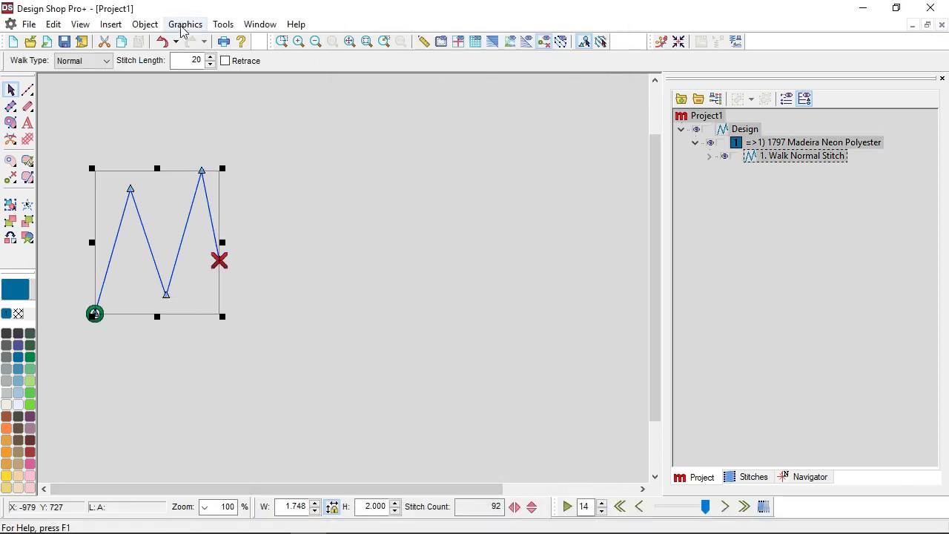
{"action": "left_click", "coordinate": [223, 24]}
{"action": "left_click", "coordinate": [241, 41]}
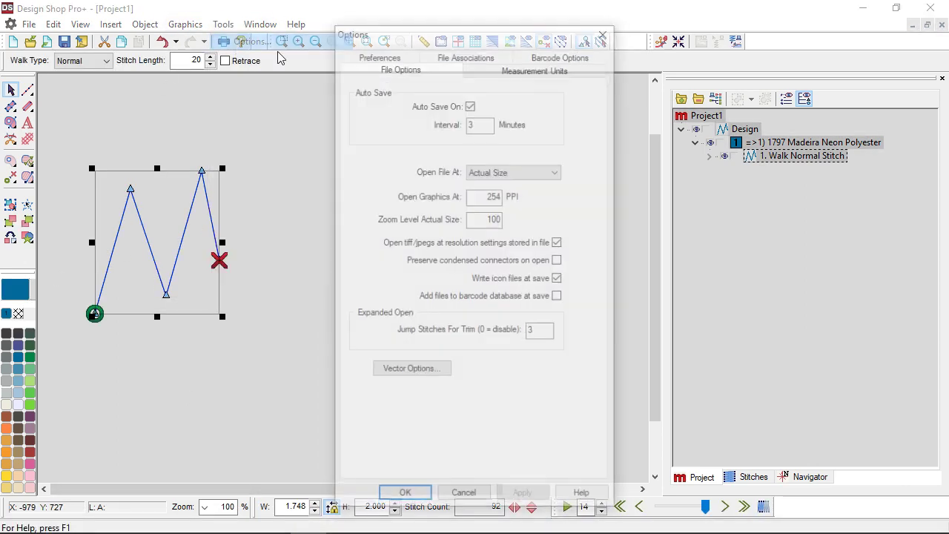
{"action": "left_click", "coordinate": [398, 57]}
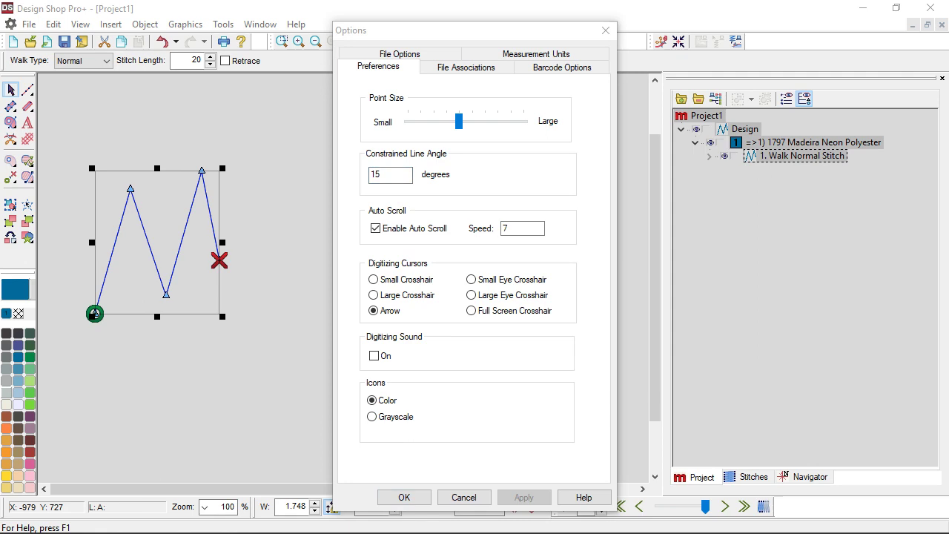
{"action": "mouse_move", "coordinate": [133, 176]}
{"action": "left_mouse_down"}
{"action": "mouse_move", "coordinate": [177, 186]}
{"action": "mouse_move", "coordinate": [222, 178]}
{"action": "mouse_move", "coordinate": [213, 156]}
{"action": "left_mouse_up"}
{"action": "left_click_drag", "start_coordinate": [186, 292], "coordinate": [169, 287]}
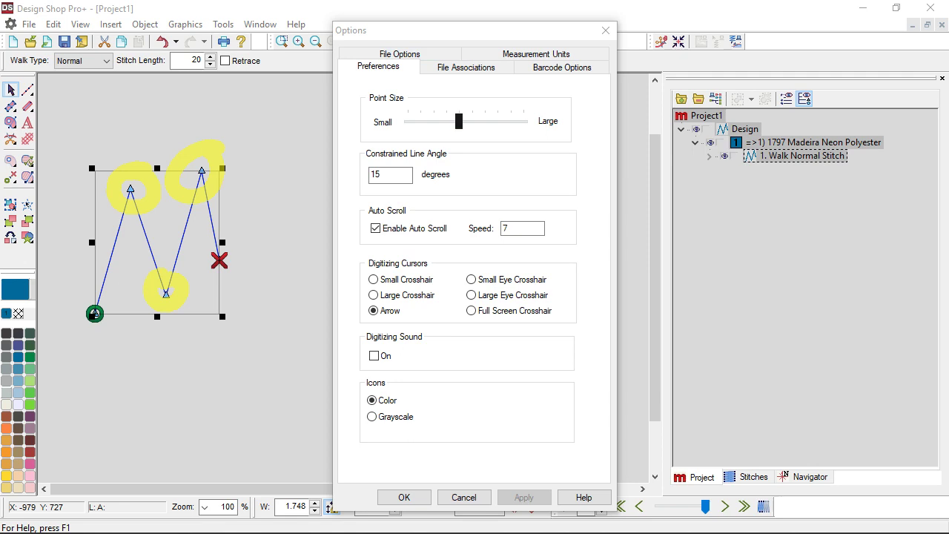
{"action": "left_click_drag", "start_coordinate": [459, 121], "coordinate": [523, 120]}
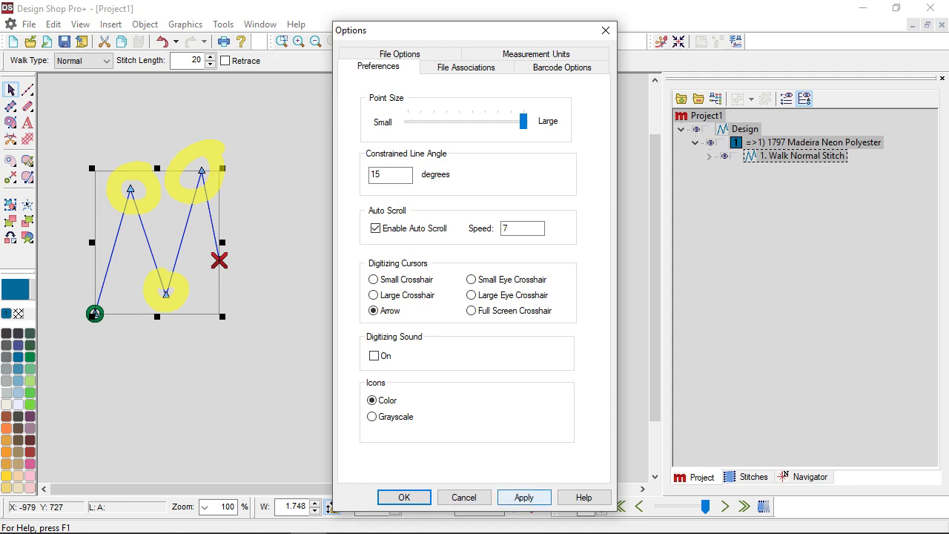
{"action": "left_click", "coordinate": [523, 497]}
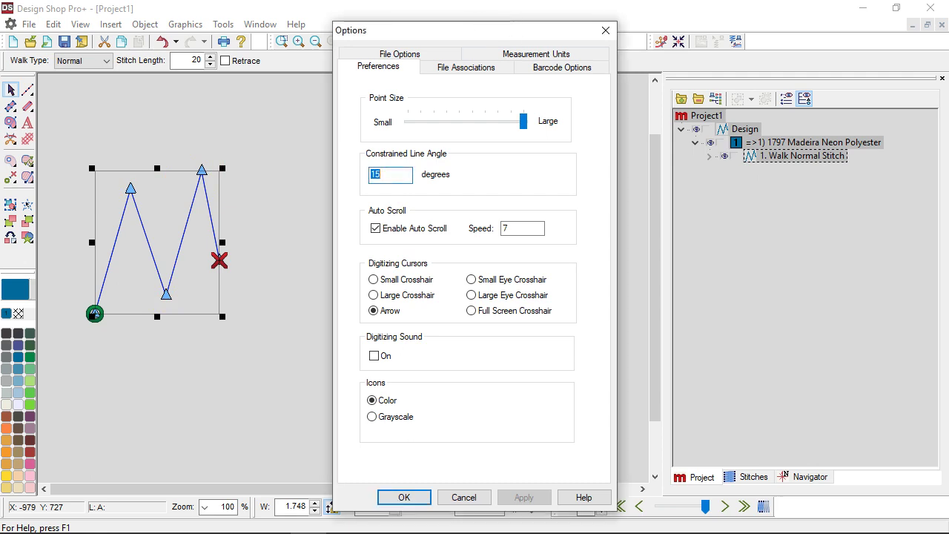
Step: Switch the Options dialog to its Measurement Units tab
{"action": "left_click", "coordinate": [536, 53]}
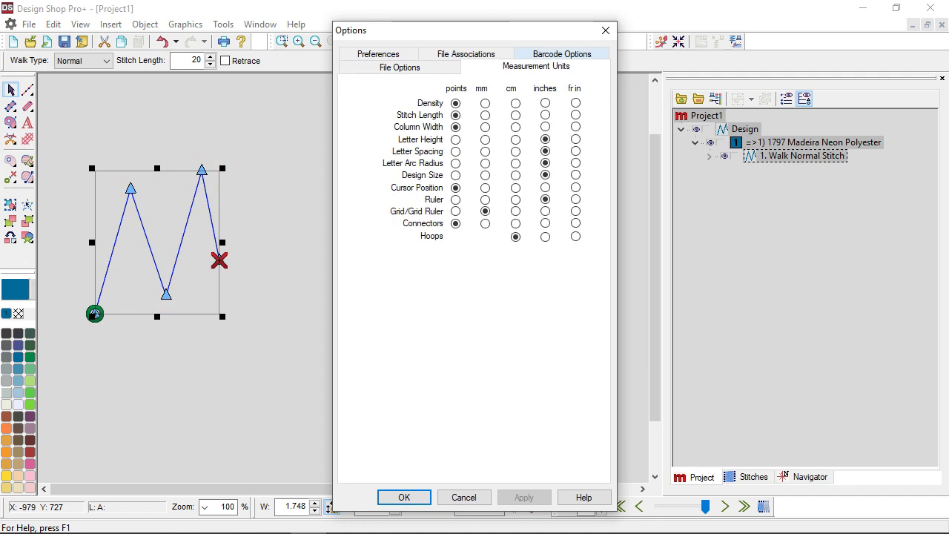